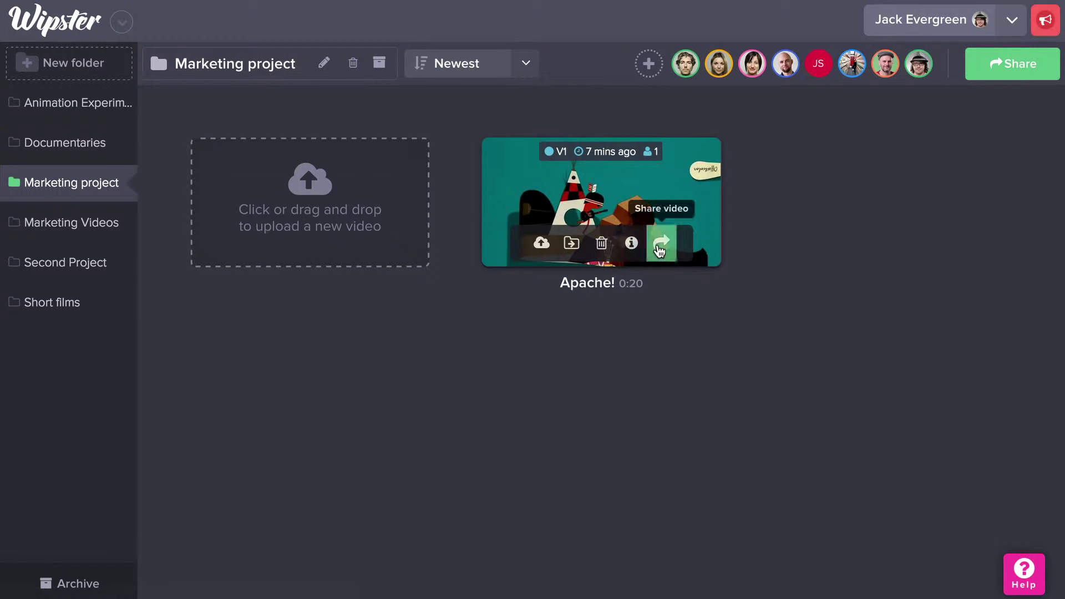
# Open the Apache! video from the Marketing project folder in the review player
pyautogui.click(603, 202)
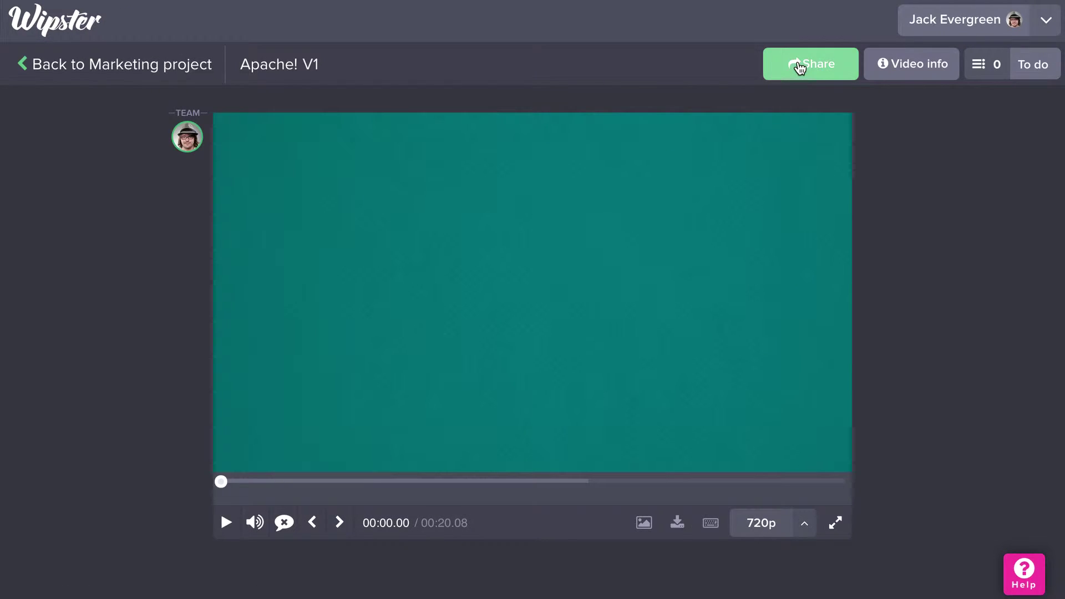
# Turn on password protection for Apache! V1 and generate its shareable review link
pyautogui.click(800, 68)
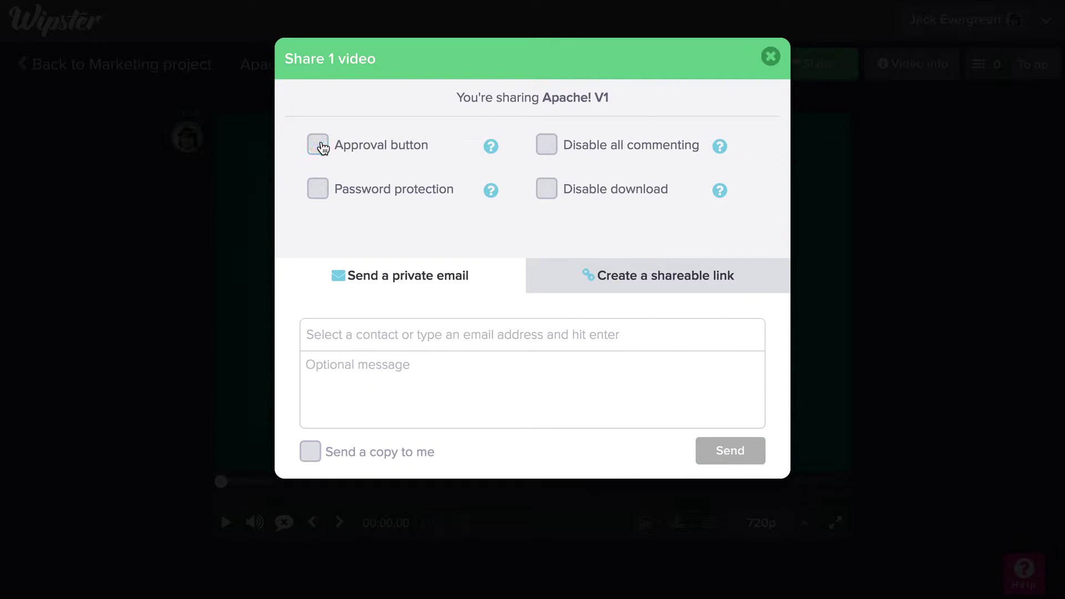
pyautogui.click(319, 191)
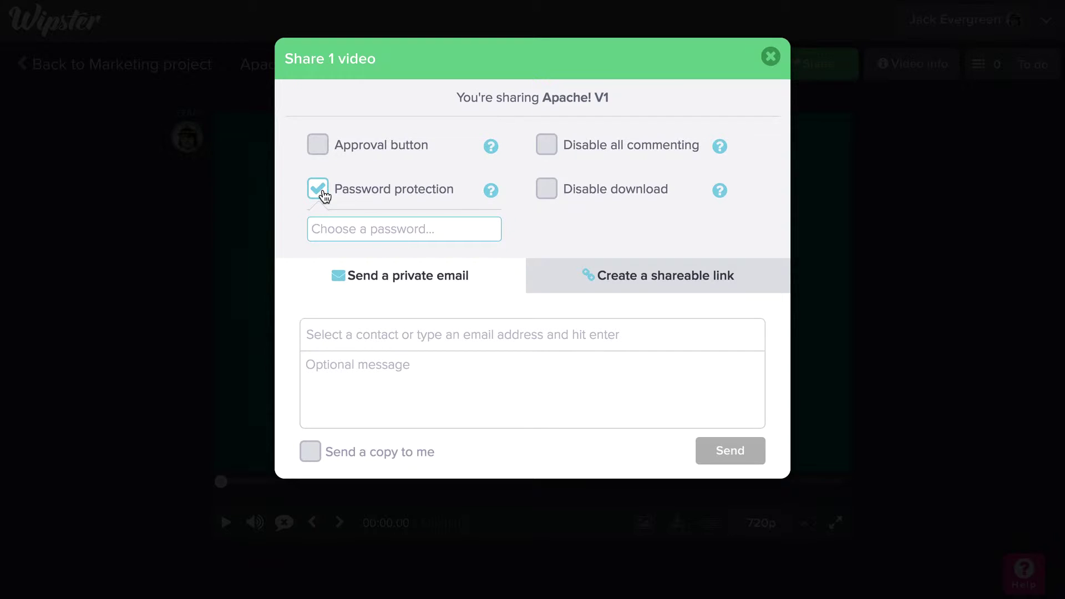
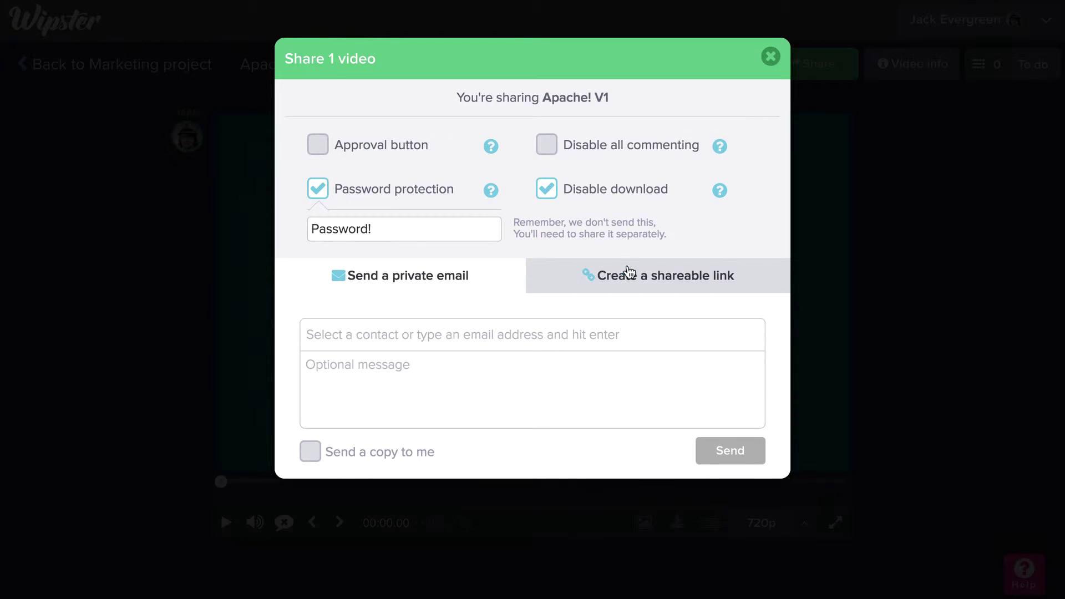
pyautogui.click(628, 273)
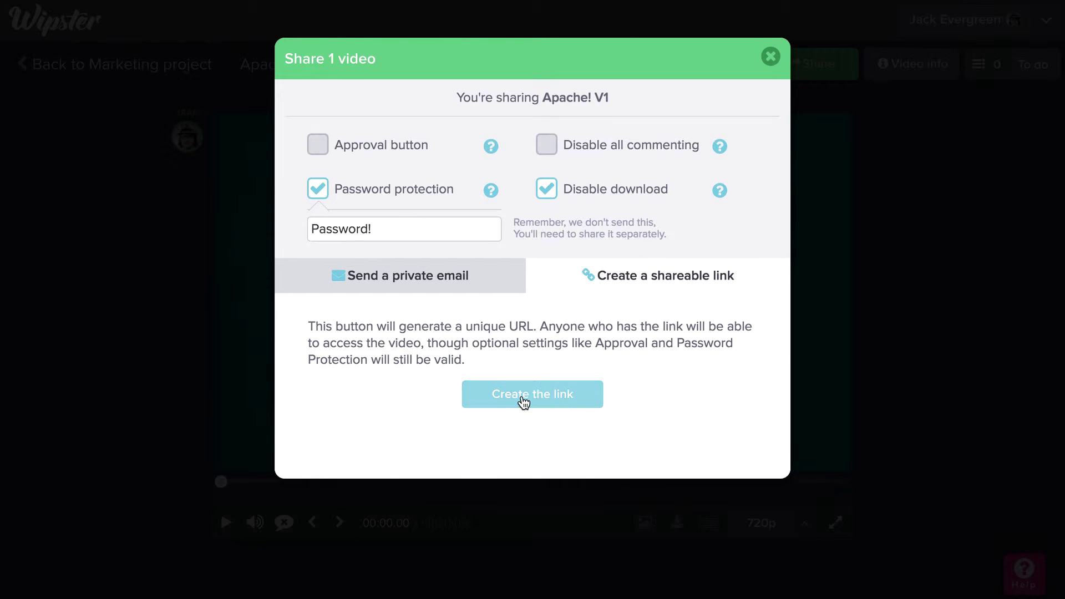
pyautogui.click(524, 403)
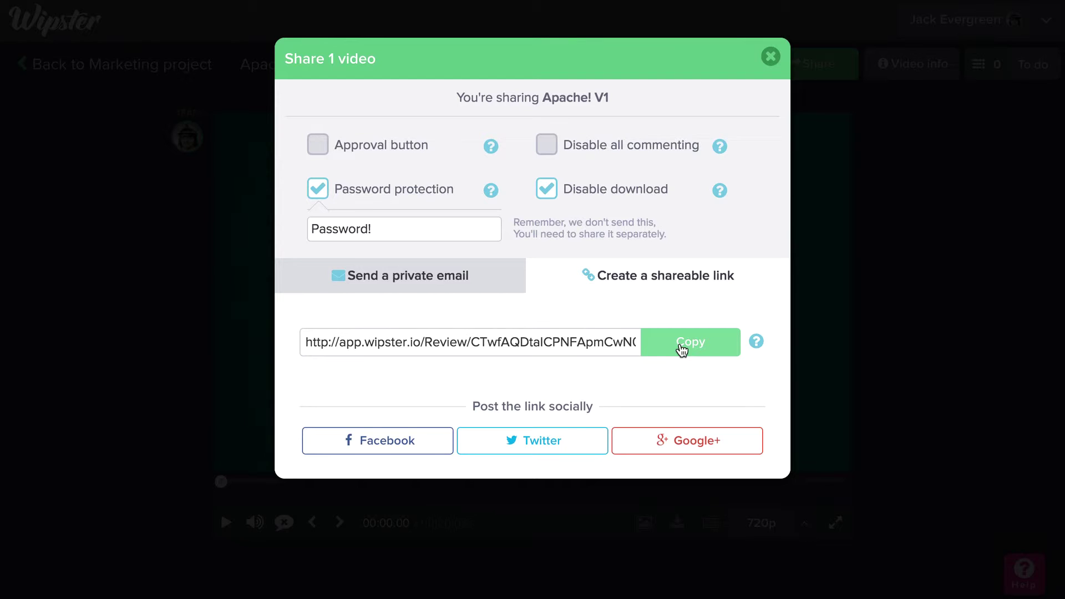
# Add reviewers from the contacts list as private email recipients
pyautogui.click(472, 284)
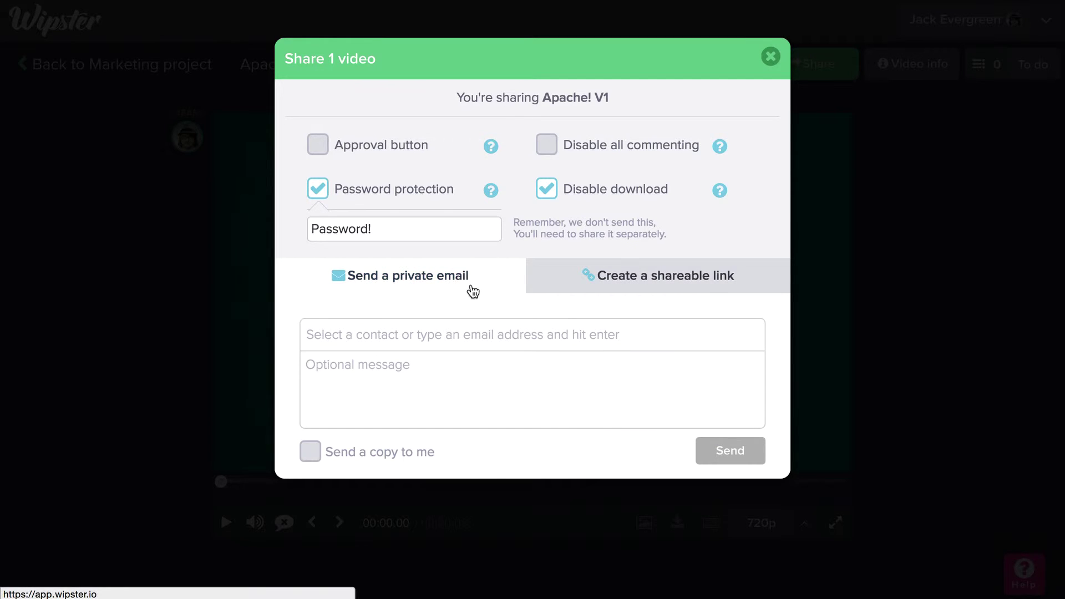
pyautogui.click(436, 330)
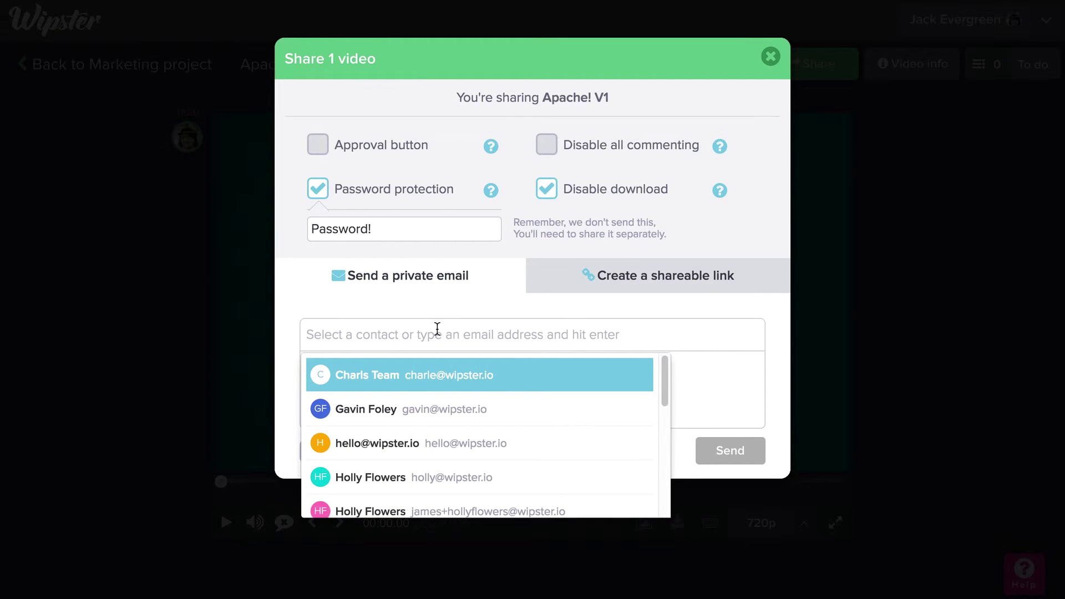
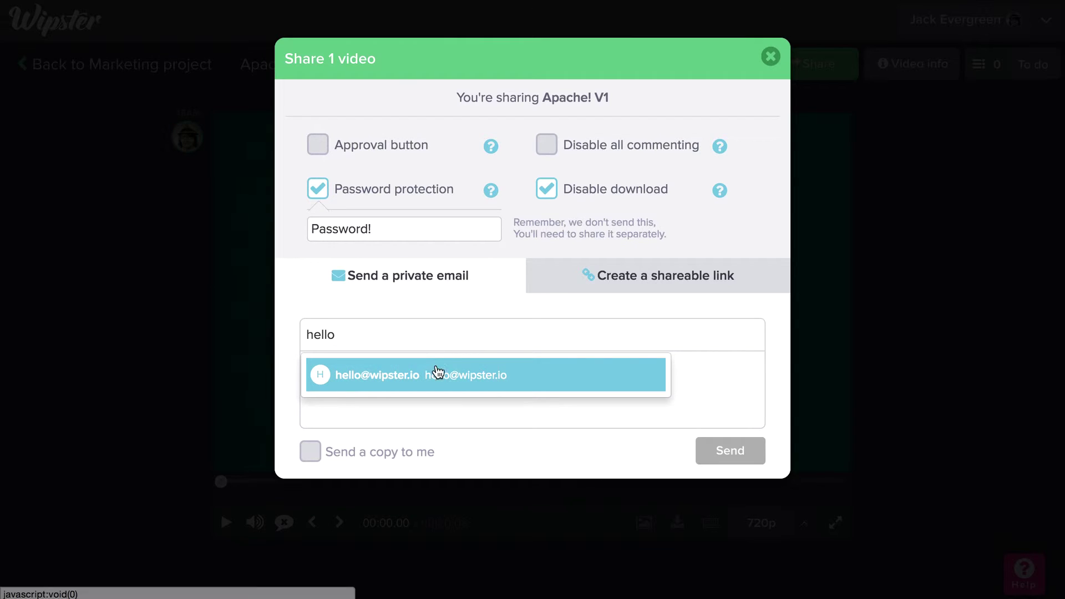
pyautogui.click(436, 375)
pyautogui.click(462, 449)
pyautogui.click(517, 468)
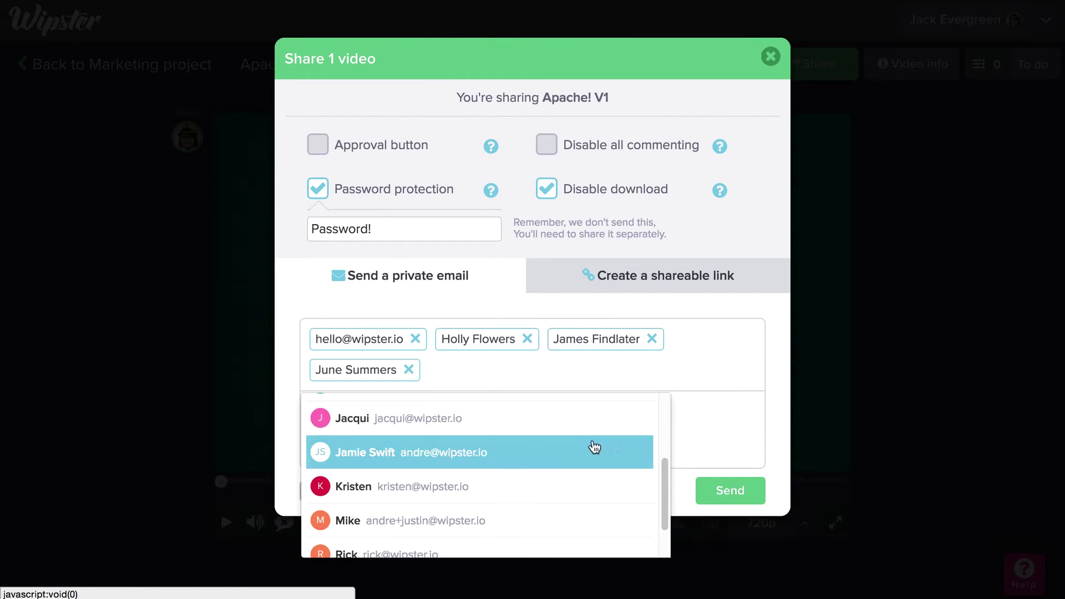
# Write a feedback request with a sign-off and send the email
pyautogui.click(716, 411)
pyautogui.write("Hi Guys, here's the 1s")
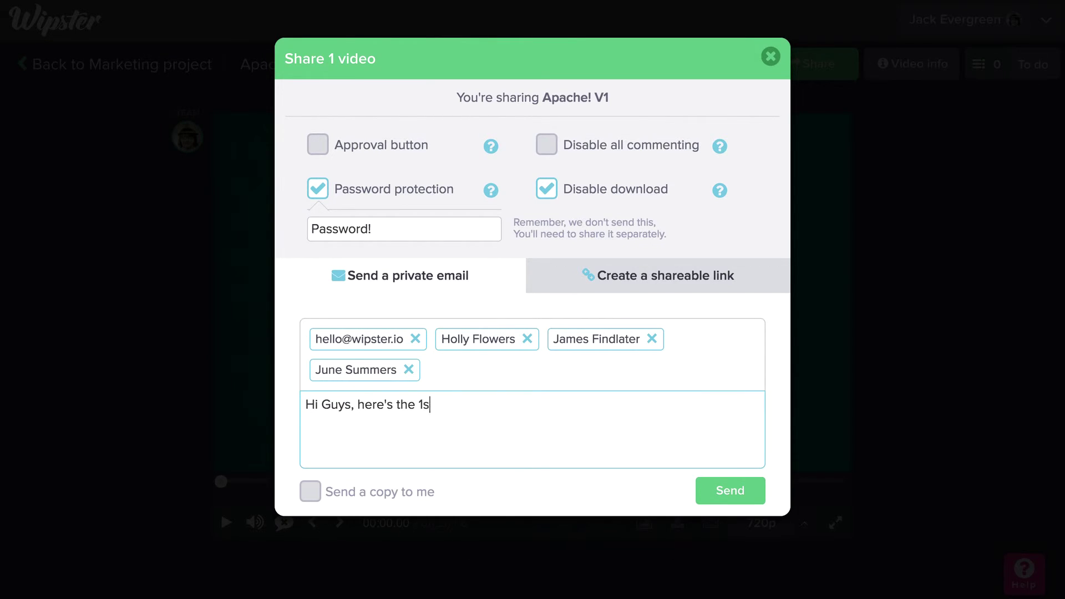
pyautogui.write('ck.')
pyautogui.press('Return')
pyautogui.press('Return')
pyautogui.write('Jack')
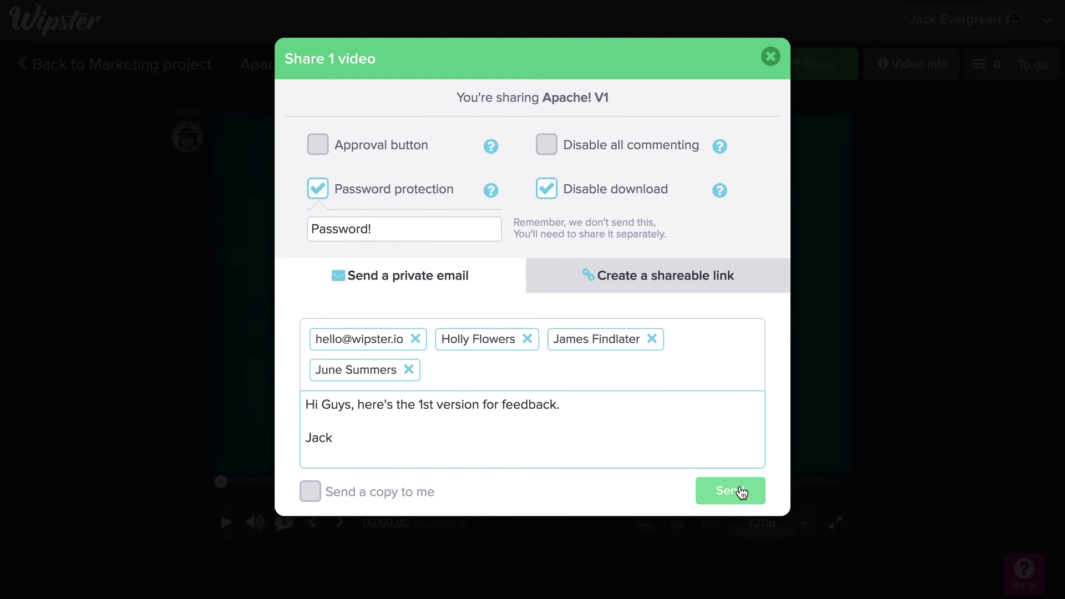
pyautogui.click(738, 492)
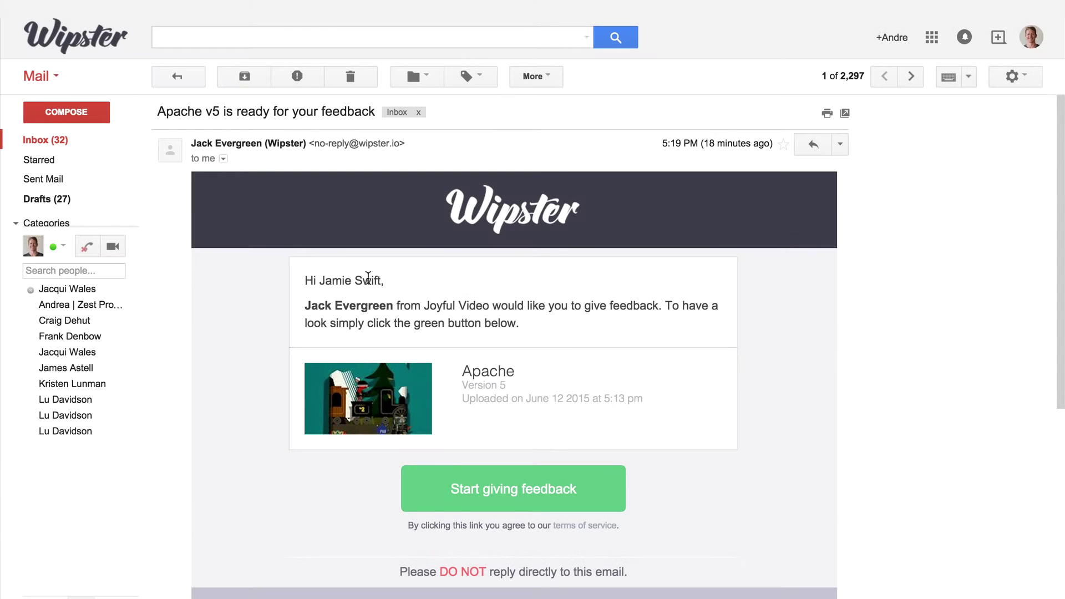